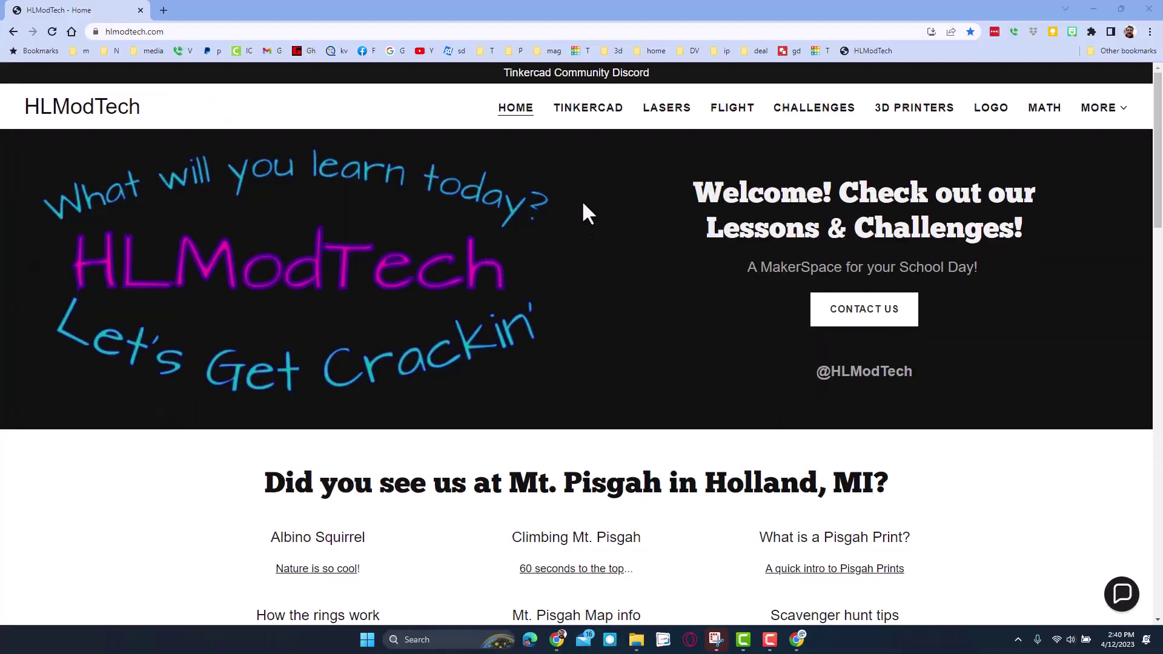
- Go to HLModTech's tested lasers page and open the Flying Bear LaserMan Setup Folder in Google Drive
click(659, 111)
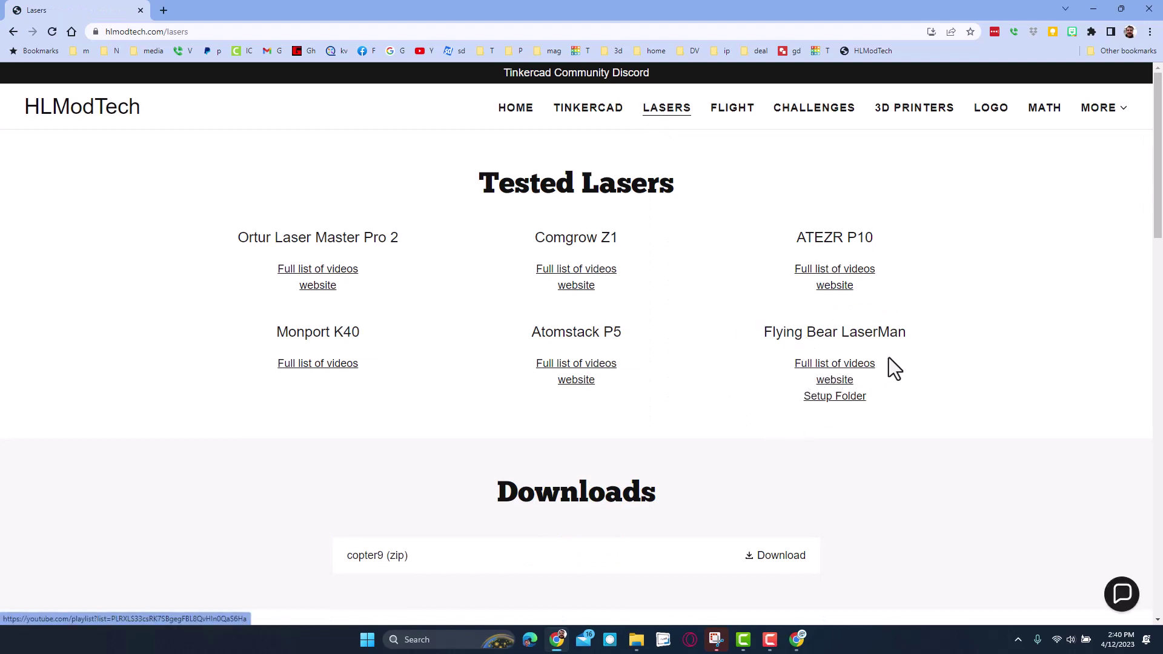
click(829, 397)
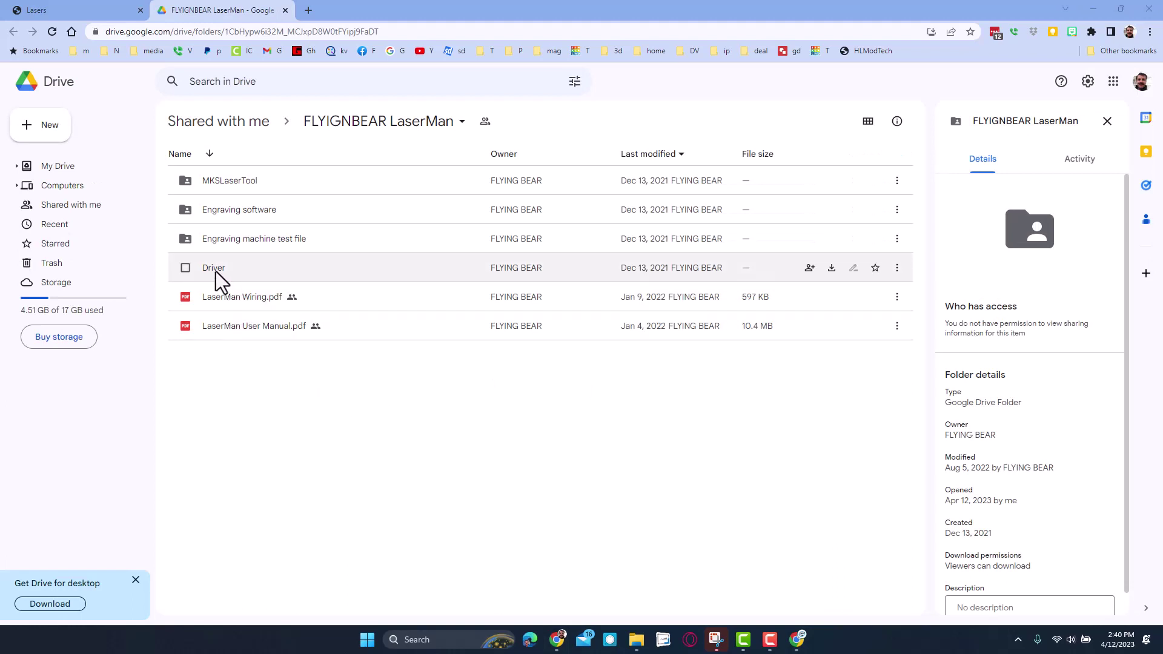
- Open the Engraving software > LightBurn folder in Google Drive
click(218, 212)
double_click(234, 212)
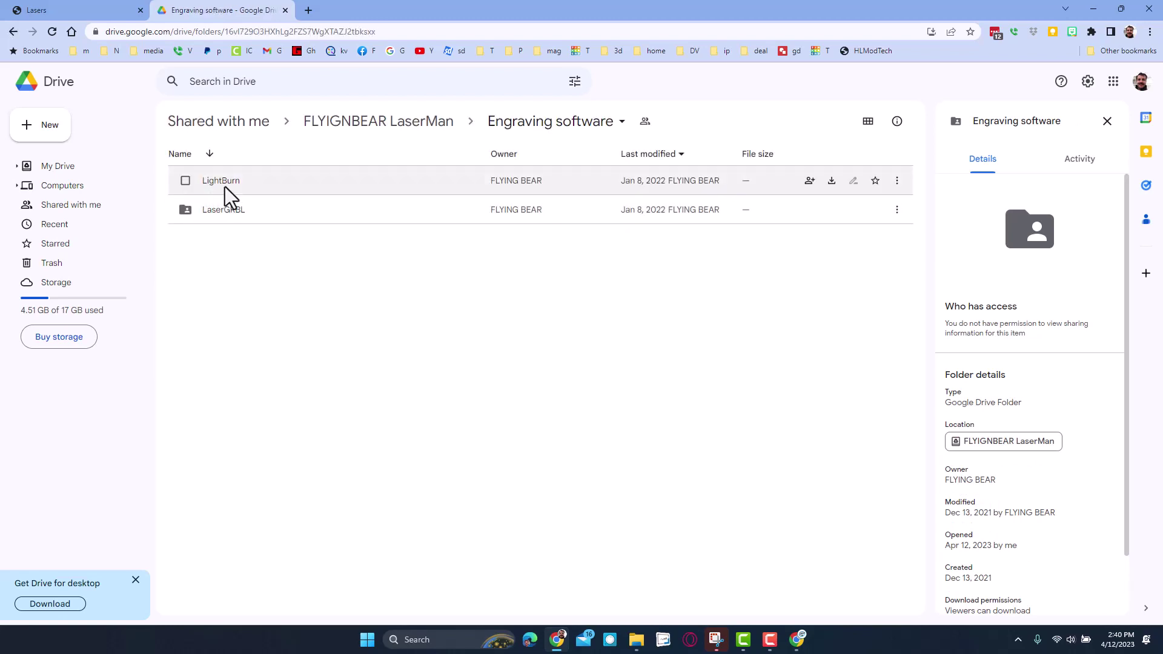
click(224, 186)
double_click(231, 187)
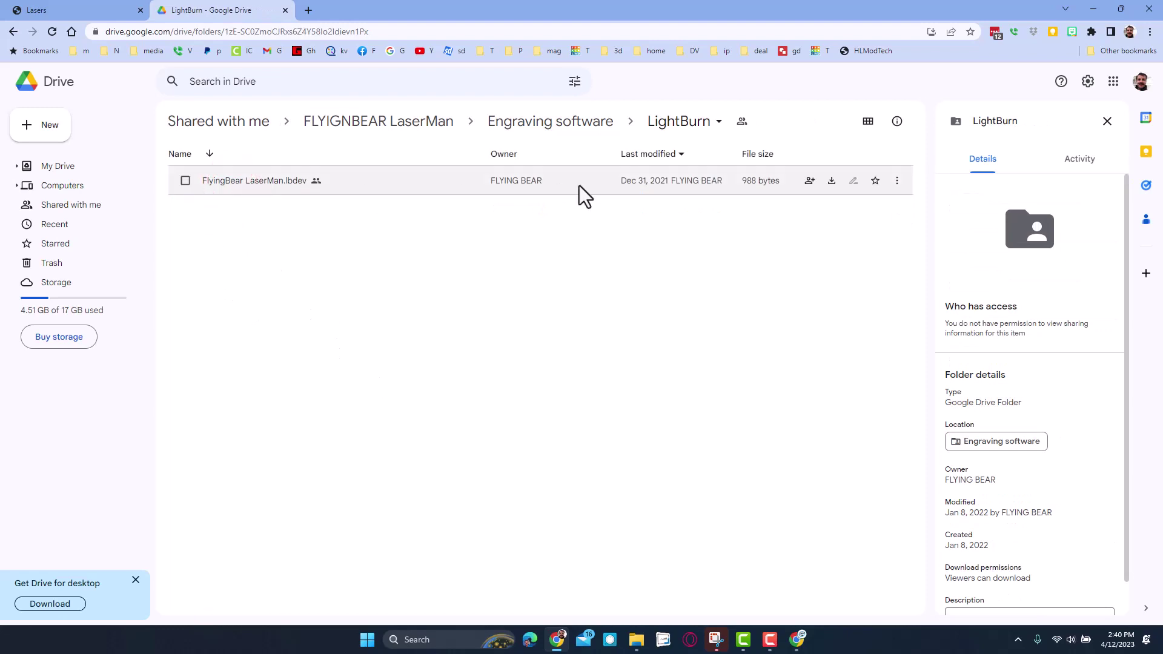
- Download FlyingBear LaserMan.lbdev to the downloads folder and minimize Chrome
click(897, 180)
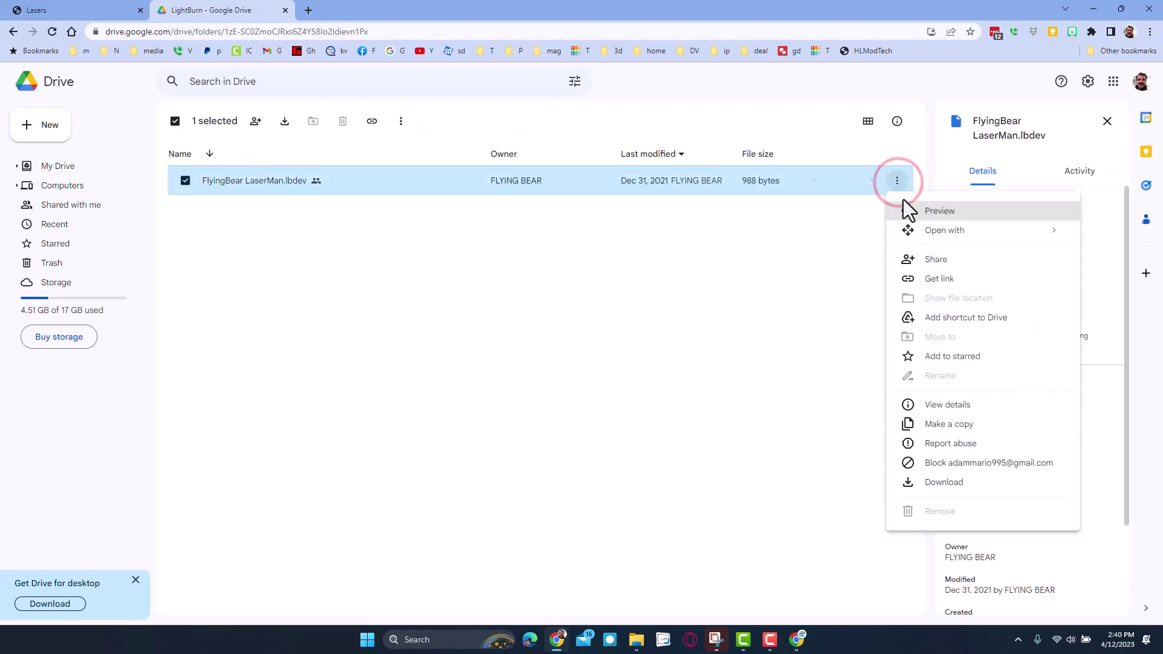
click(950, 482)
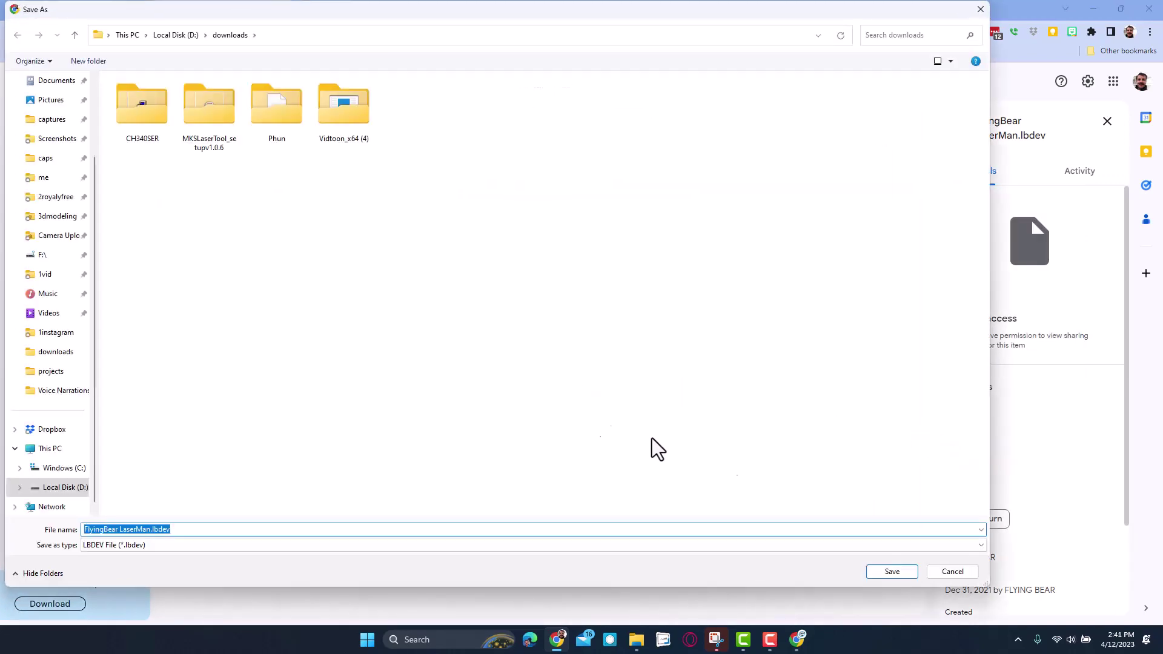
click(892, 572)
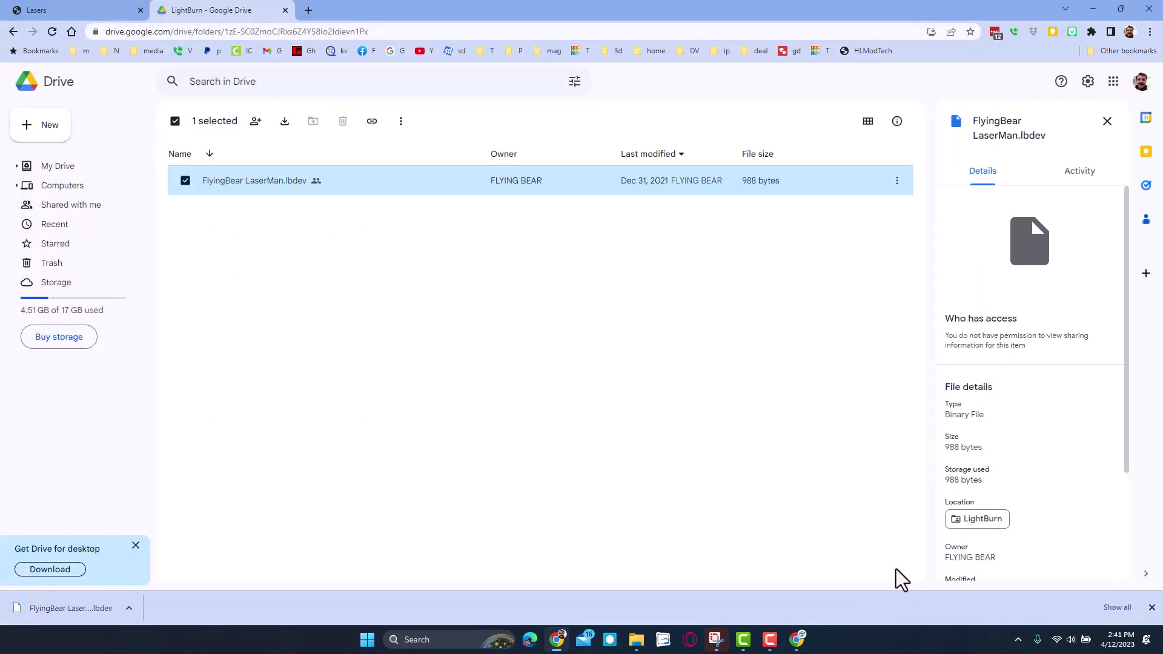
key(super+d)
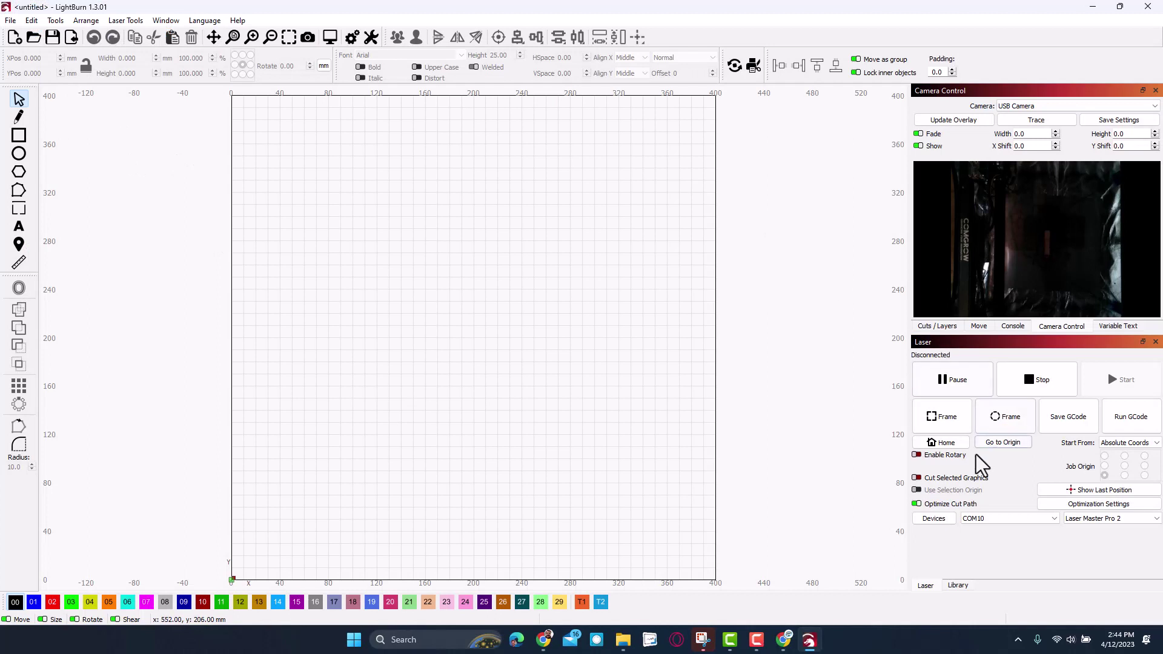
- Import FlyingBear LaserMan.lbdev from D:\downloads into LightBurn's Devices list and confirm with OK
click(938, 517)
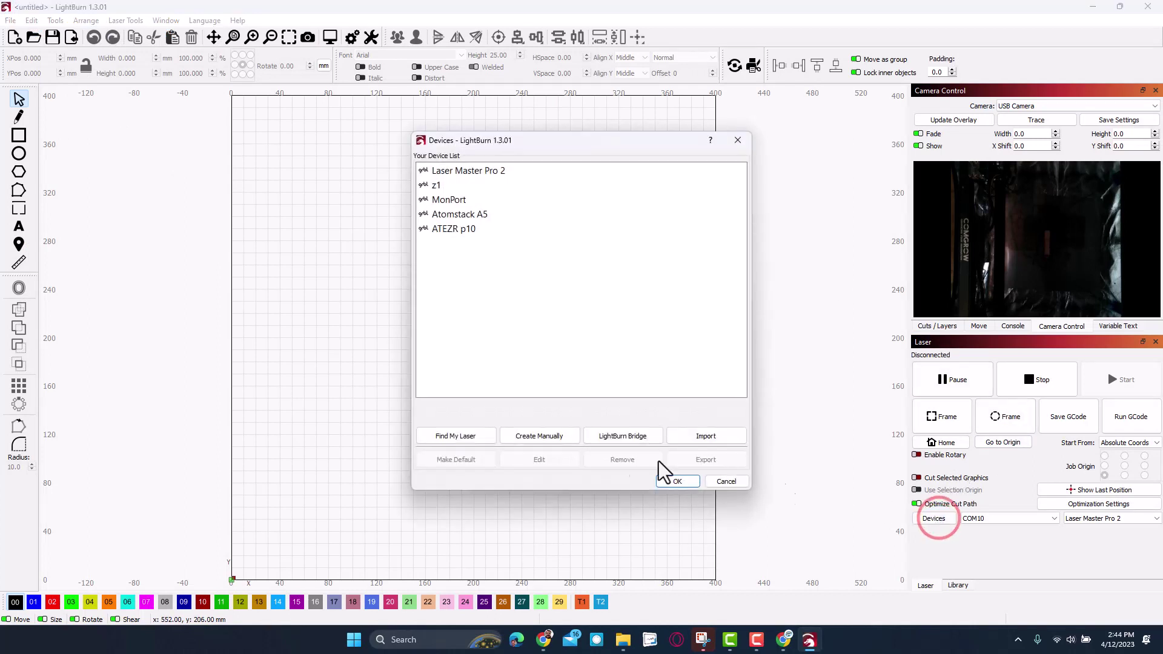
click(710, 439)
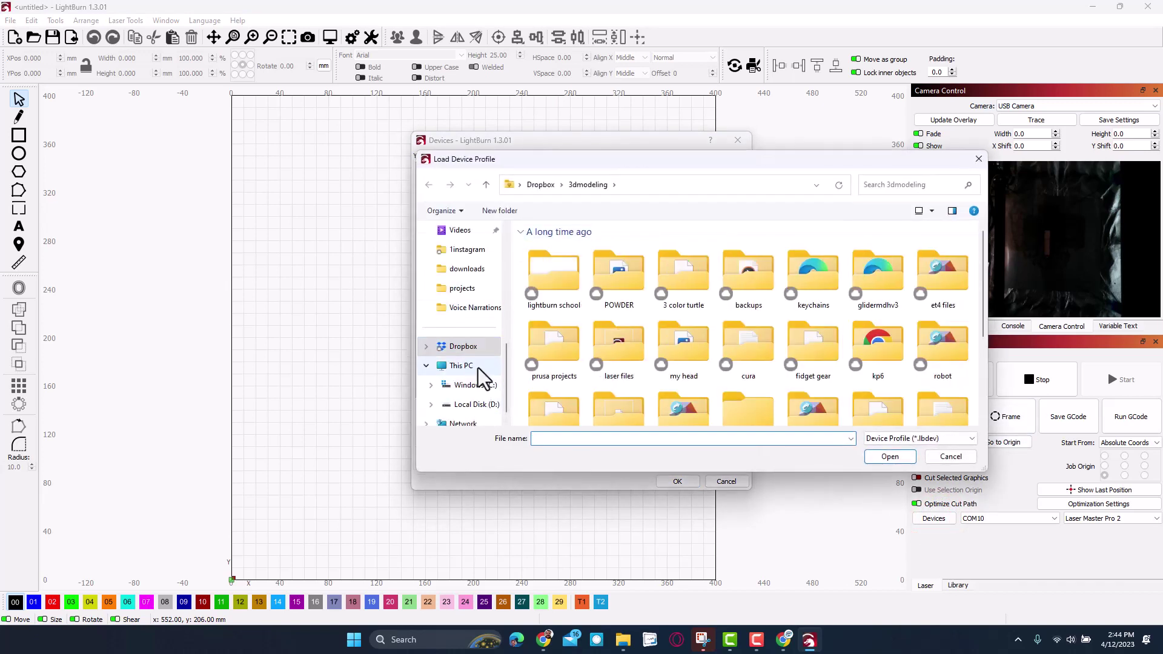
click(477, 405)
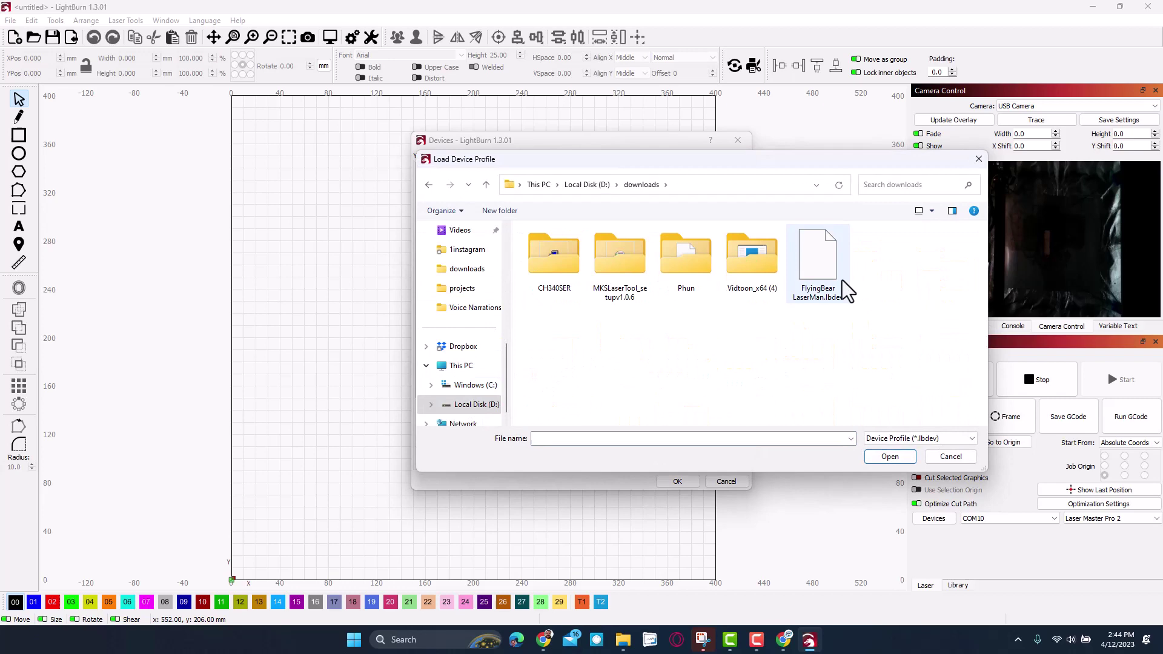
click(830, 270)
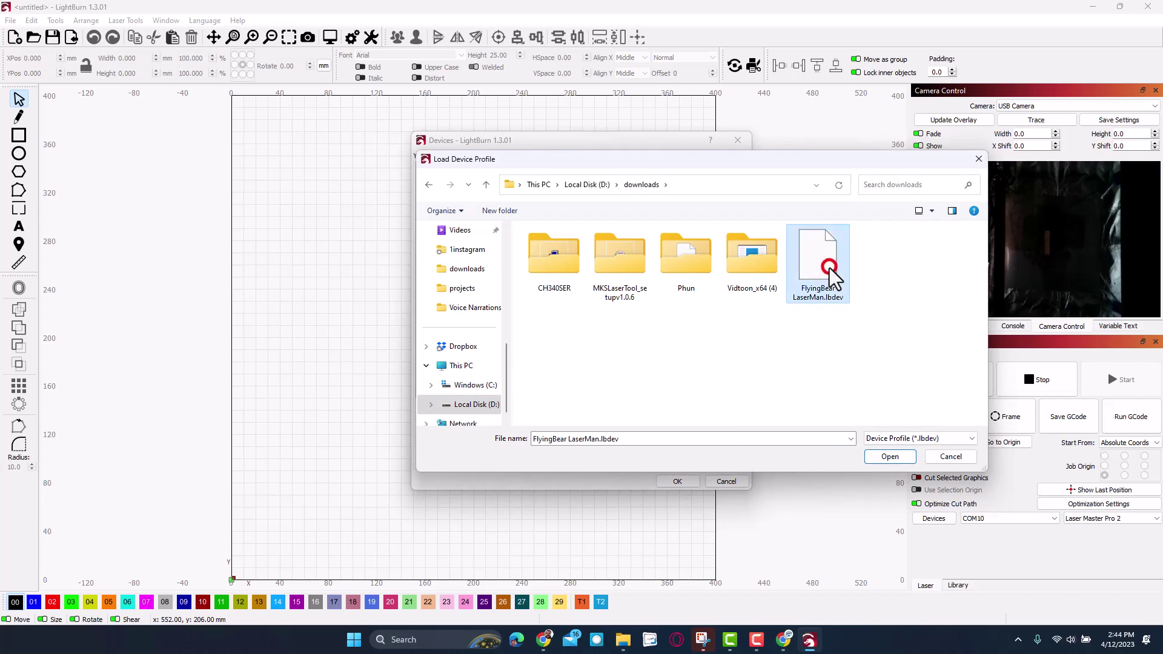
click(886, 459)
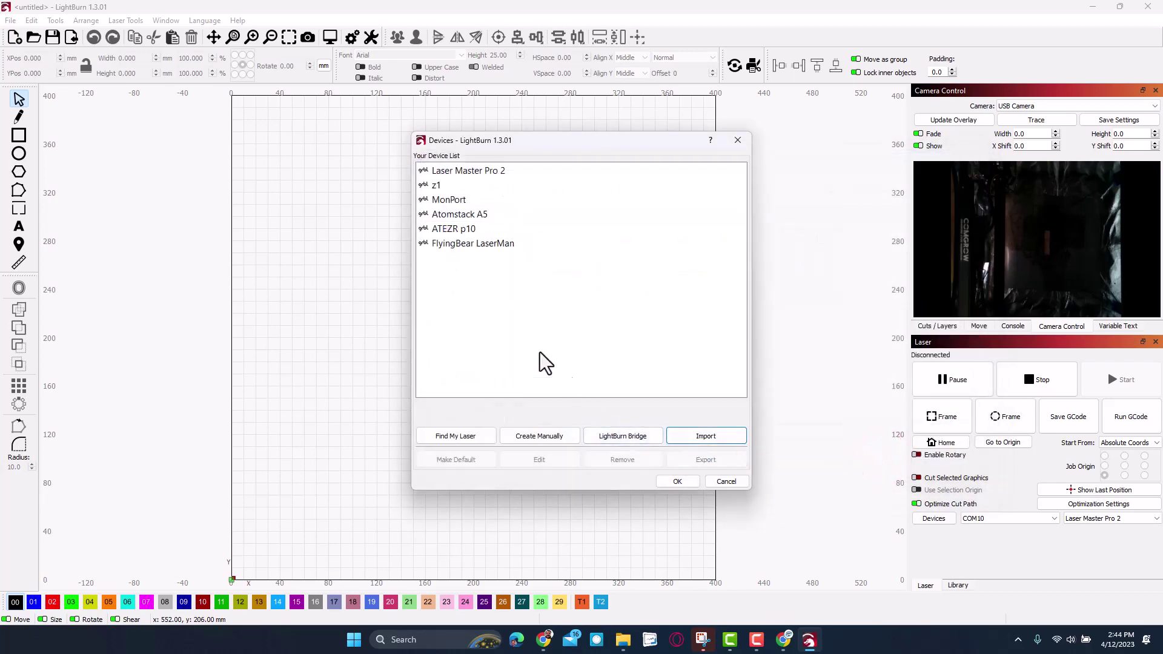
click(675, 483)
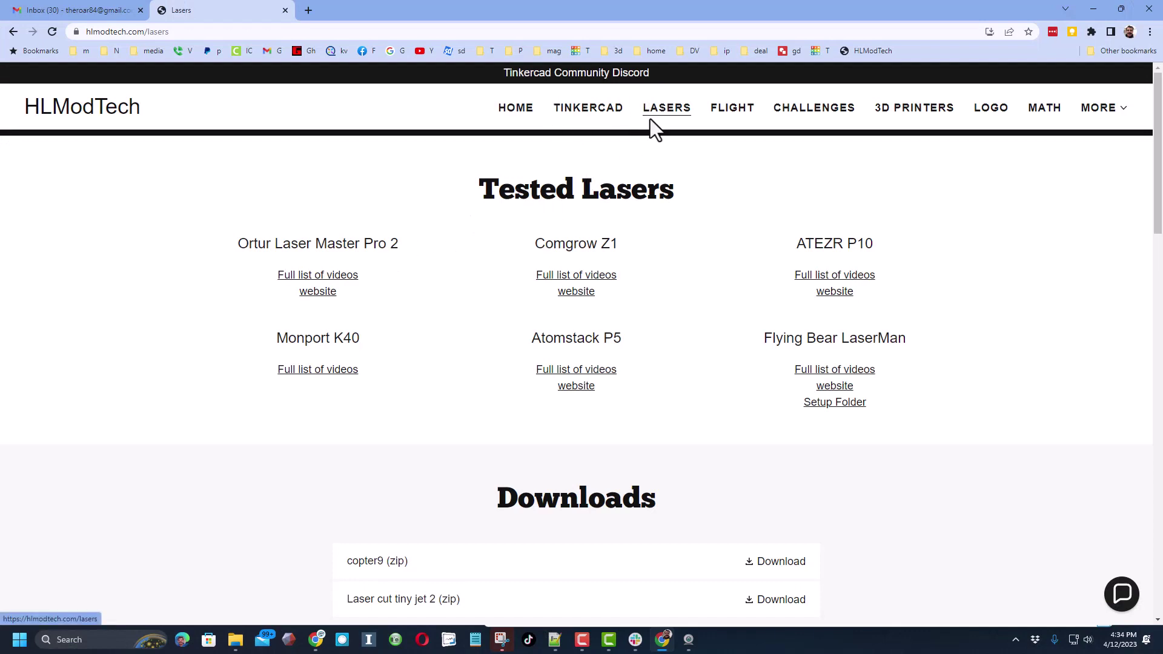
- Scroll the Lasers page down to the Laser cut tiny jet 2 (zip) download
scroll(581, 296, down, 1)
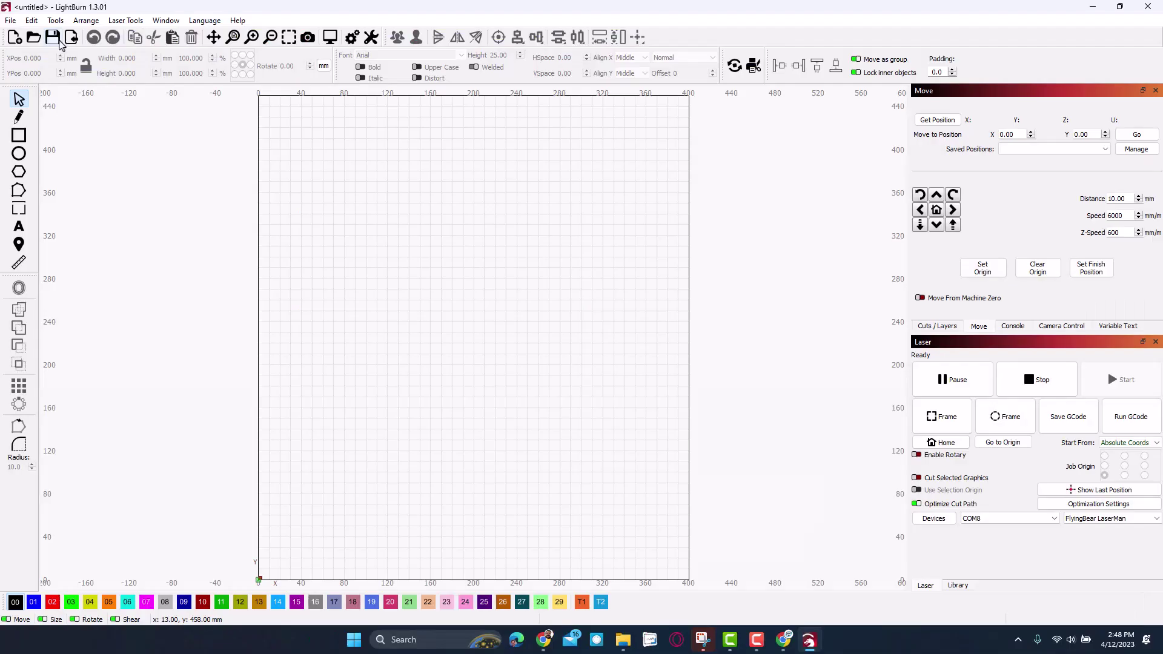
- Import Laser cut tiny jet 2.svg, found by searching 'jet' in the 3dmodeling folder
click(68, 40)
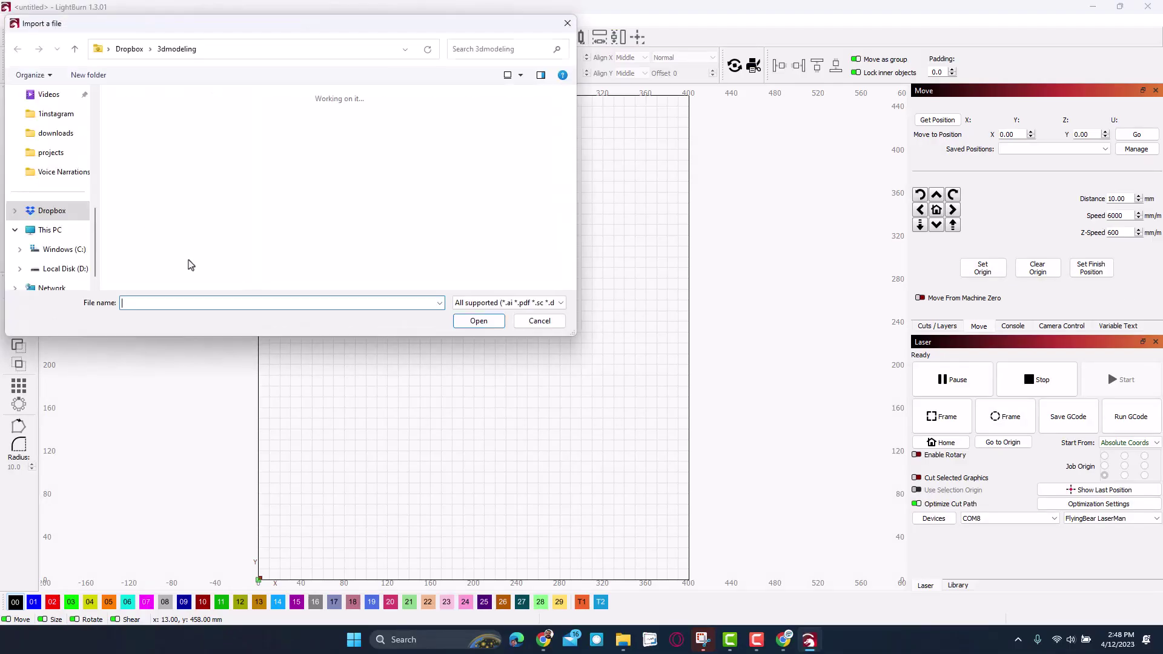
drag(228, 26, 339, 211)
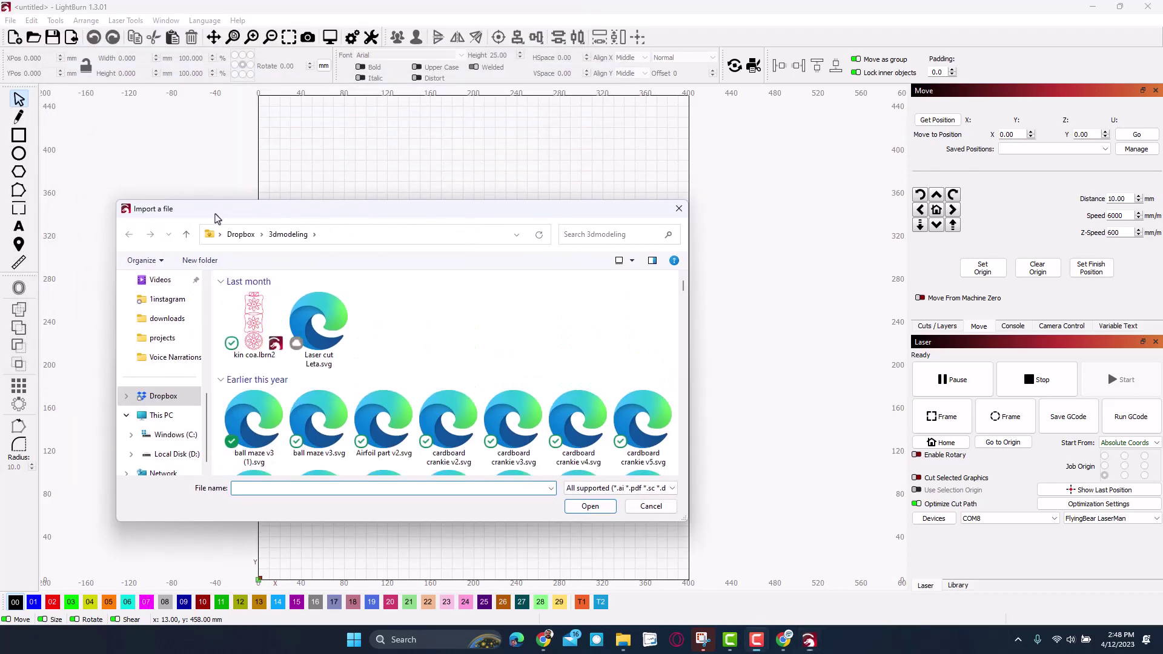
drag(305, 209, 282, 125)
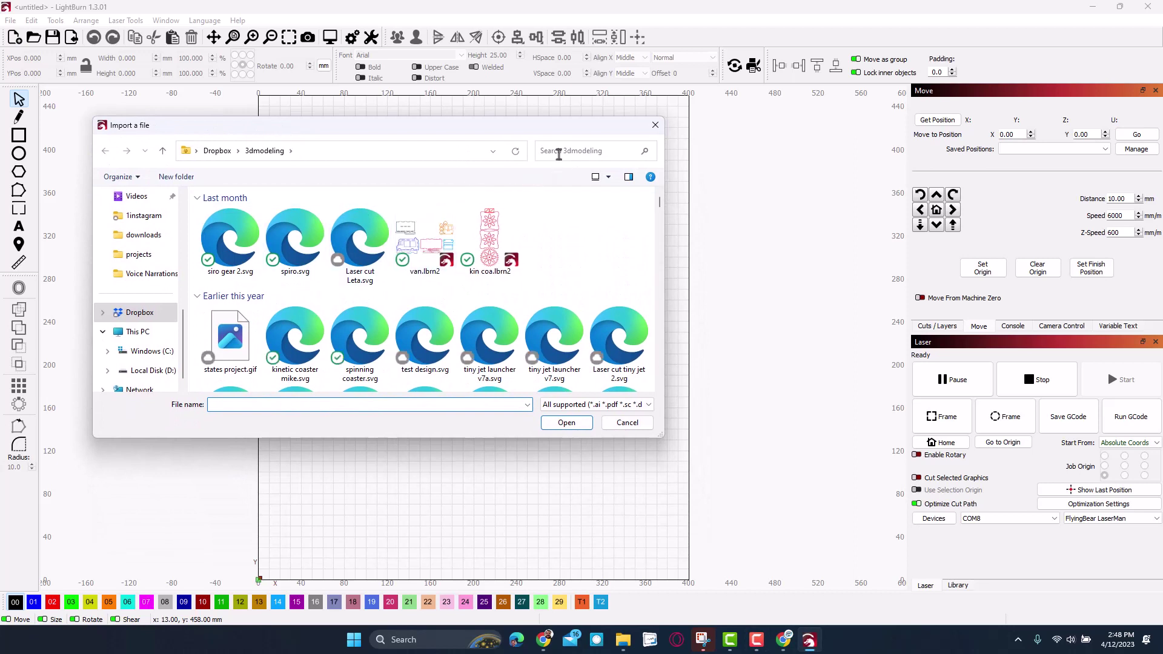
click(559, 154)
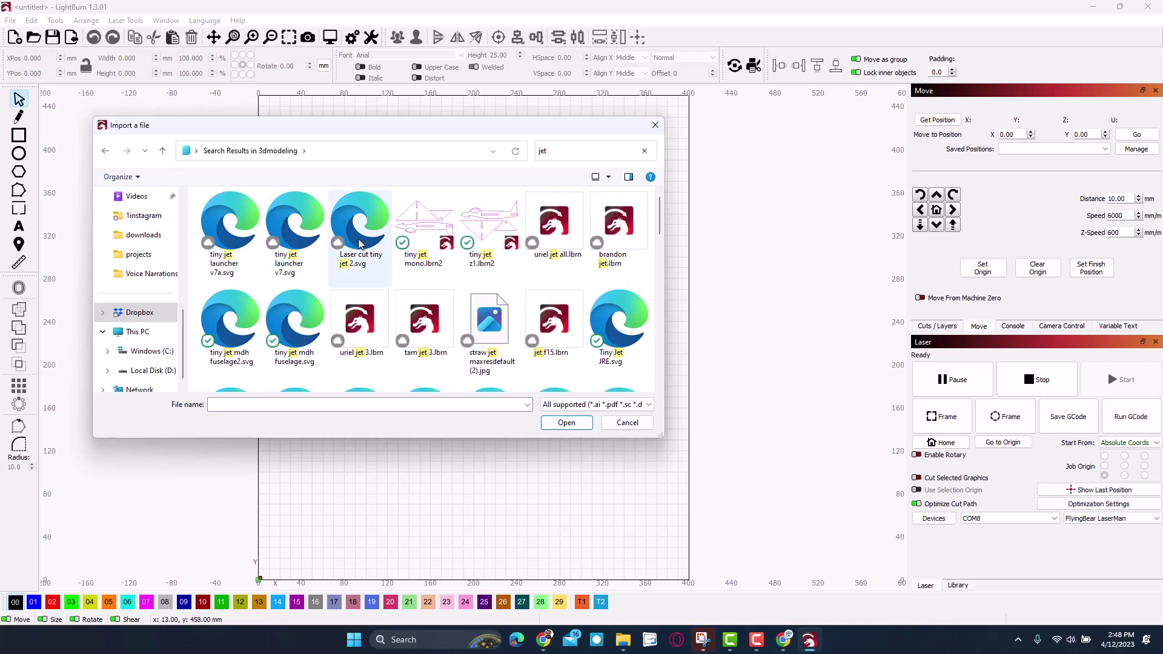
click(362, 228)
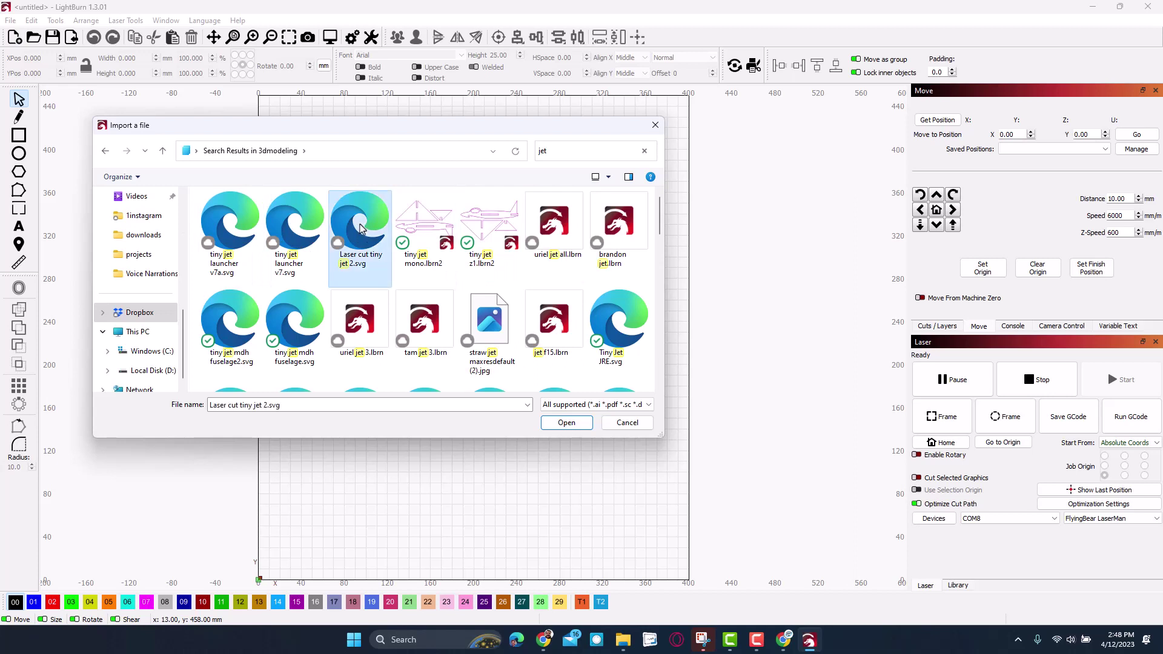
click(573, 426)
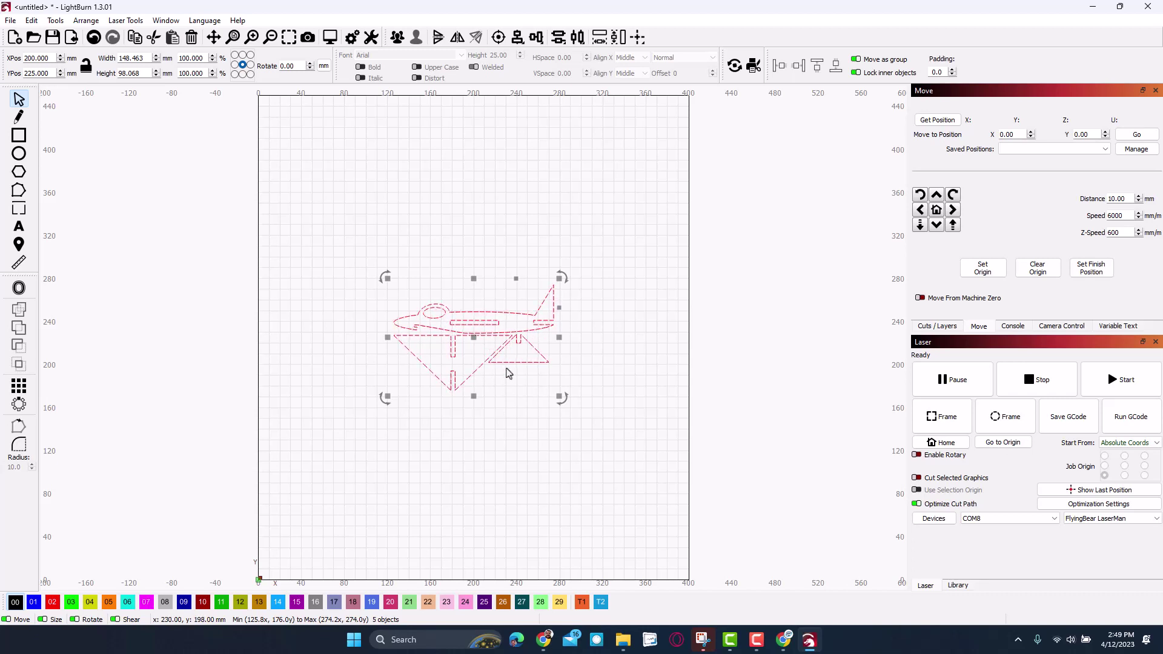
- Set the jet's cut layer speed to 400 mm/m and Start From to Current Position
click(937, 326)
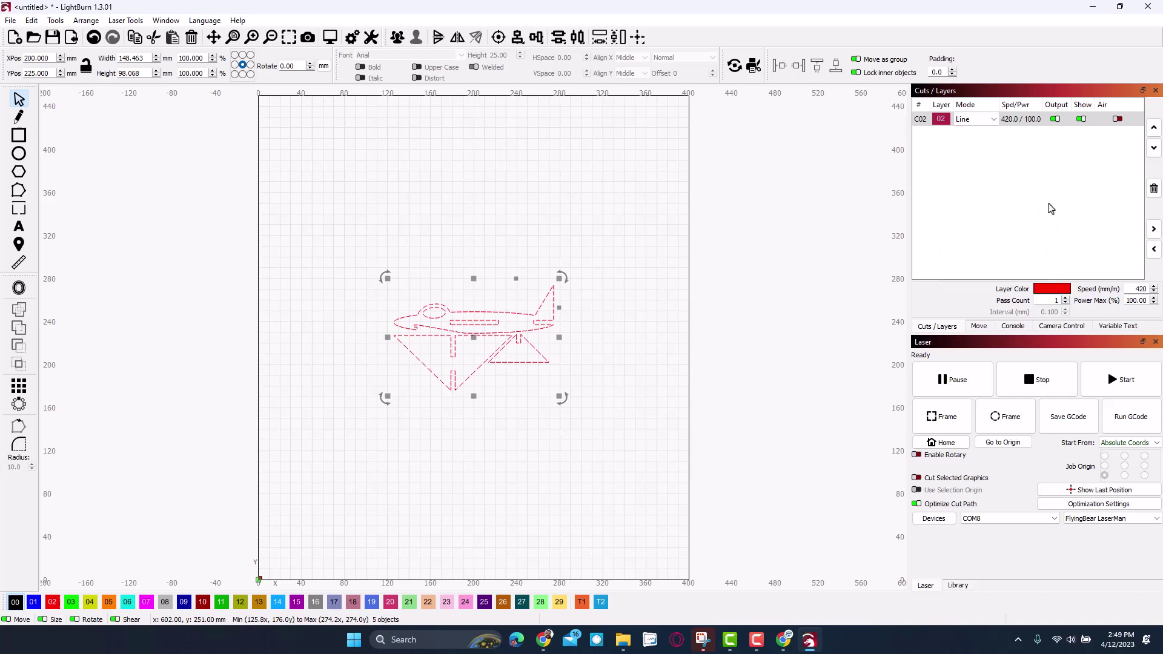
text(1)
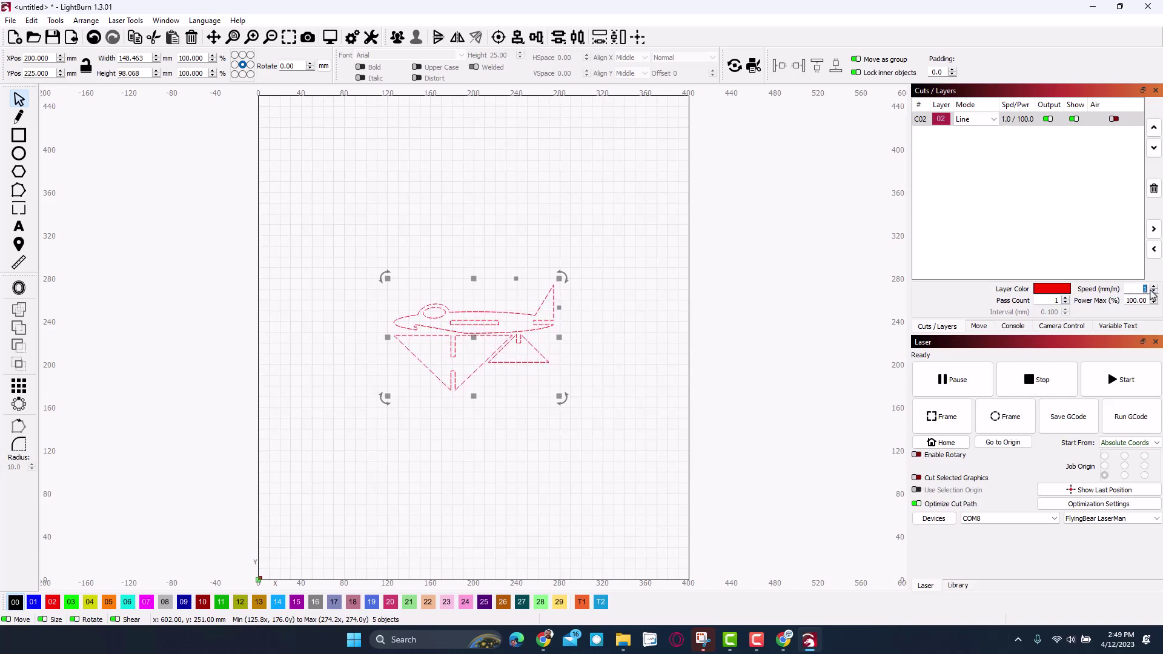
text(00)
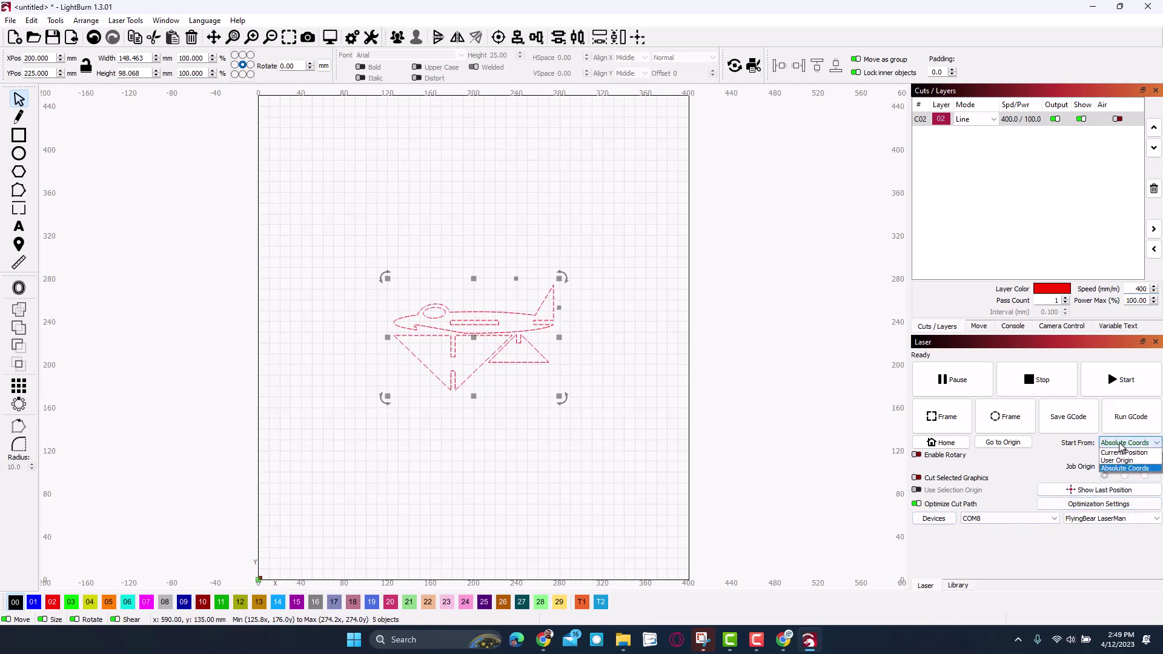
click(1120, 453)
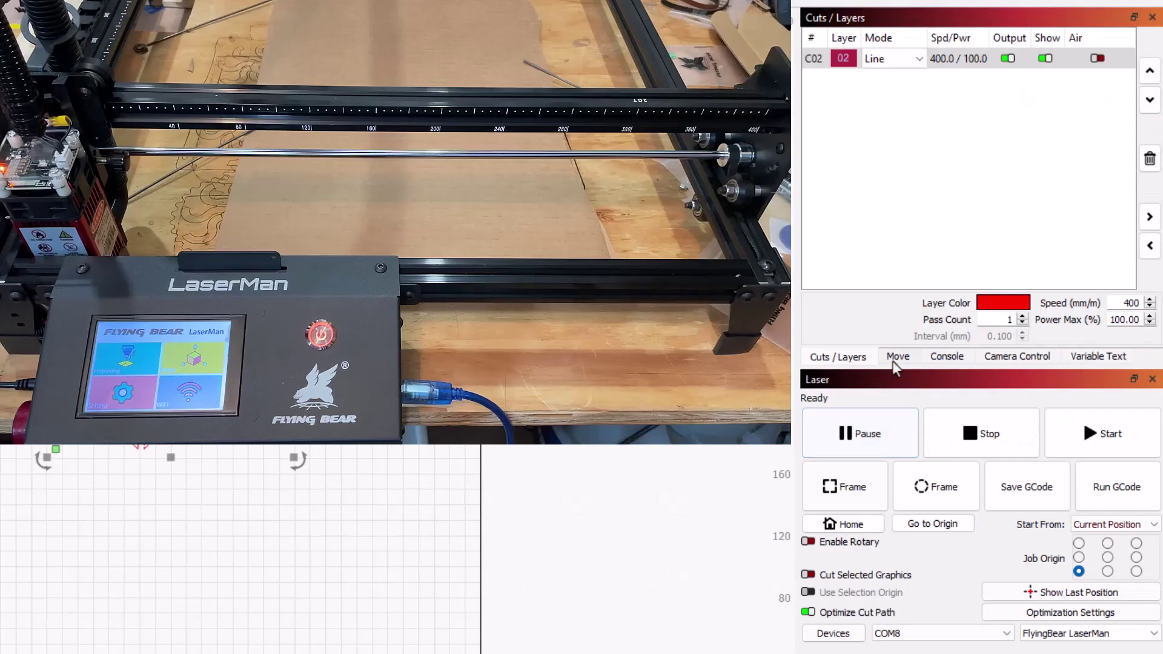
- Jog the laser head up twice and right twice to X 101, Y 101
click(979, 329)
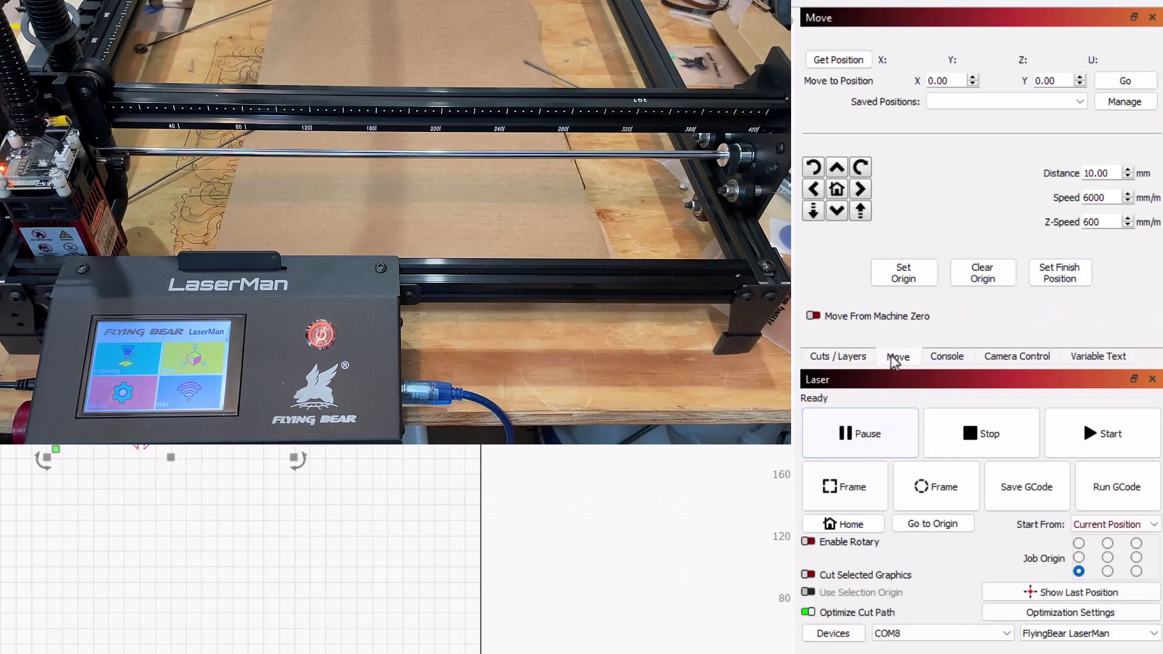
click(836, 169)
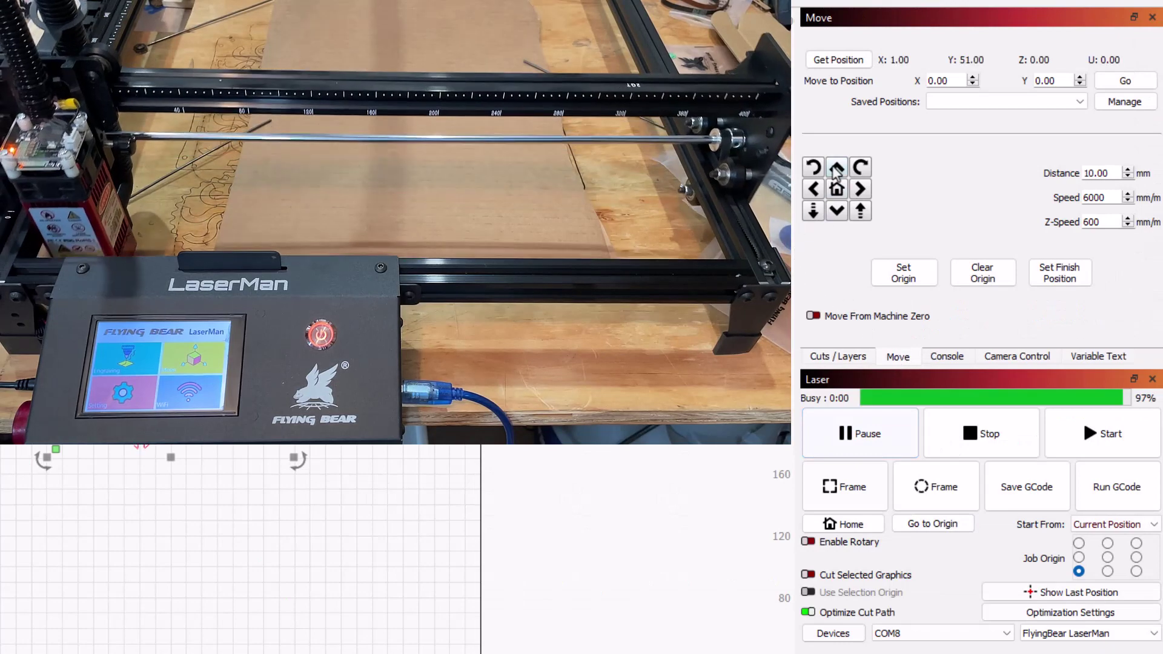
click(837, 169)
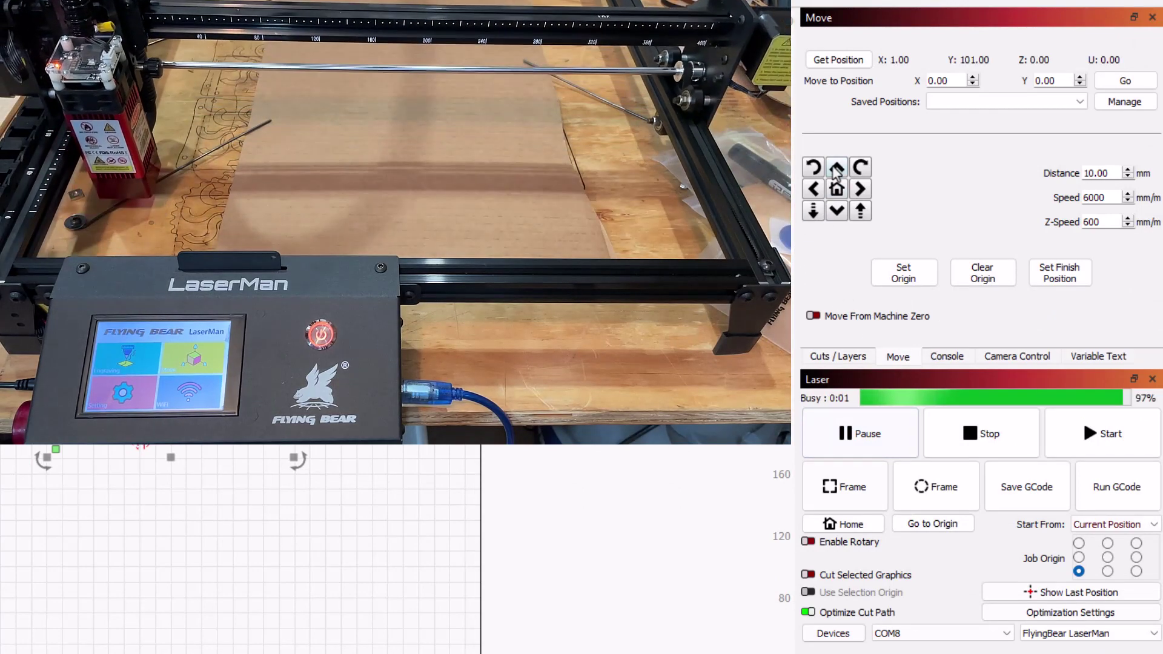
click(859, 189)
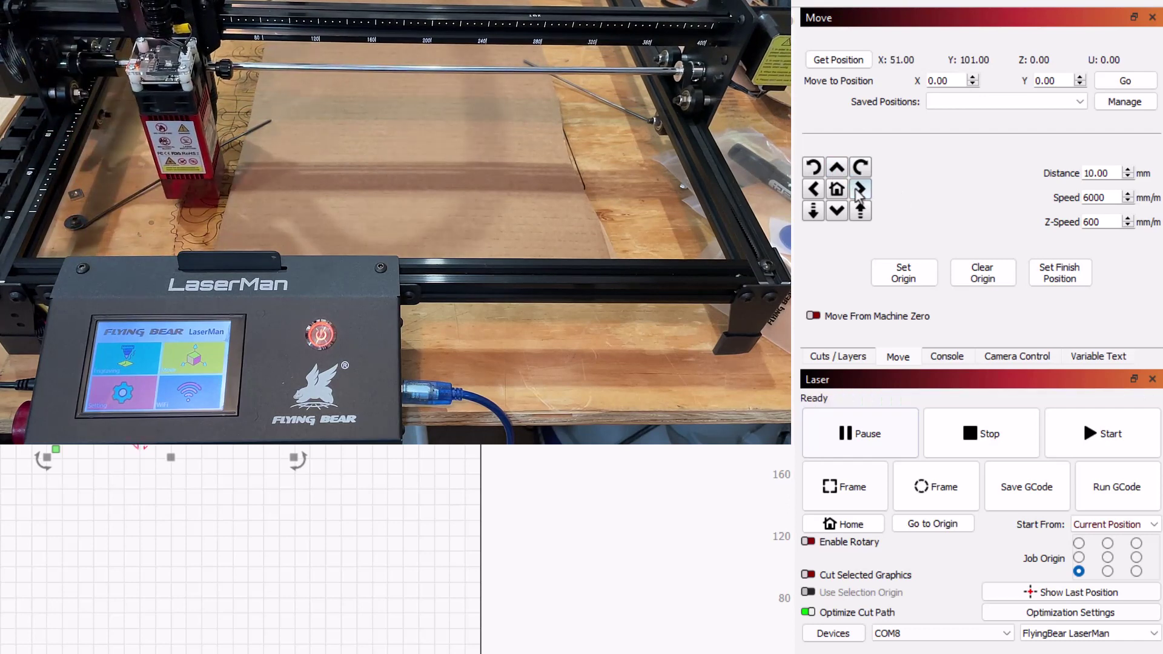
click(860, 189)
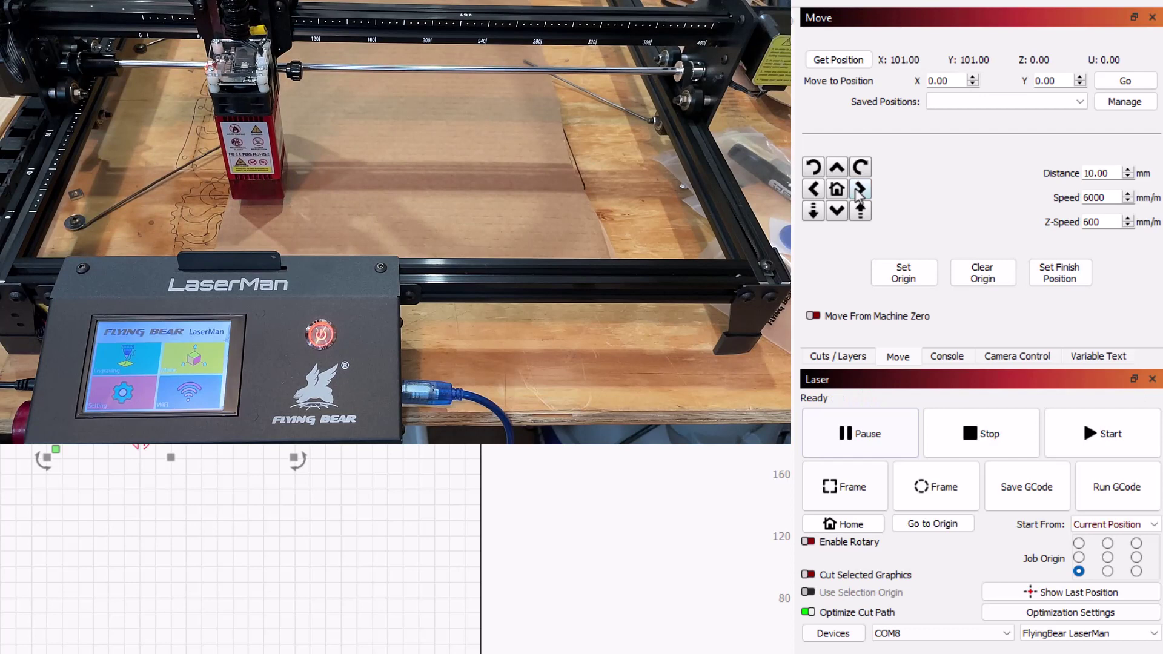